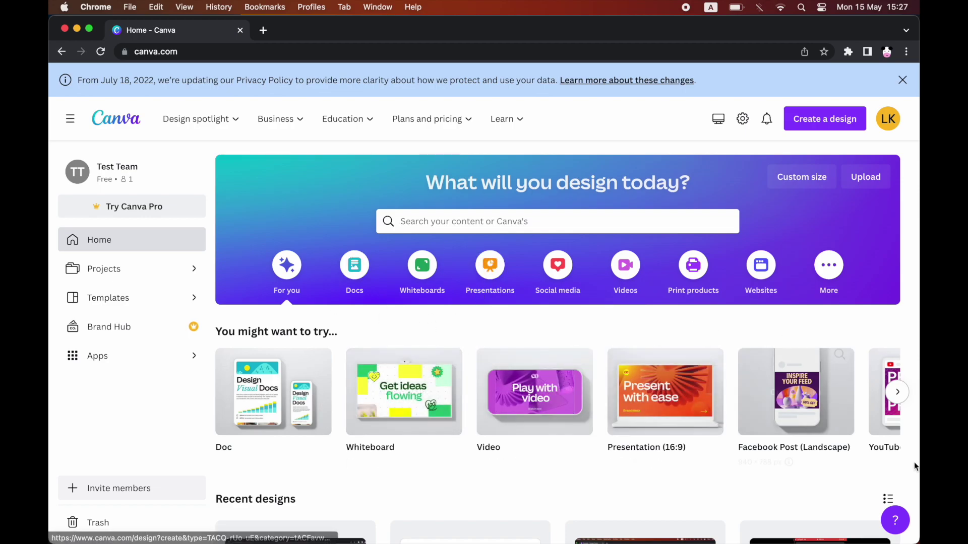
# Scroll the 'You might want to try' carousel to show more design types
pyautogui.click(896, 392)
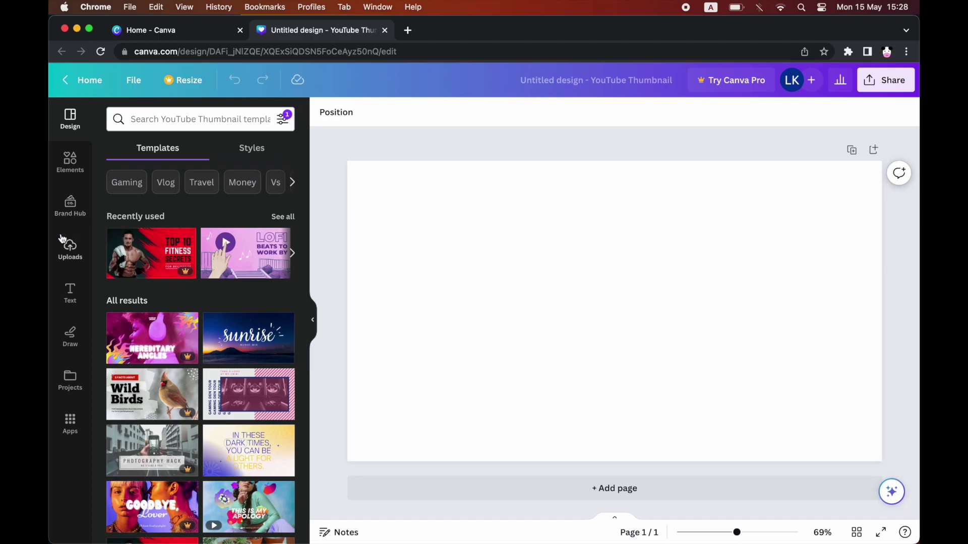
# Upload the orange-red 'image' file from the Desktop to the Uploads library
pyautogui.click(70, 250)
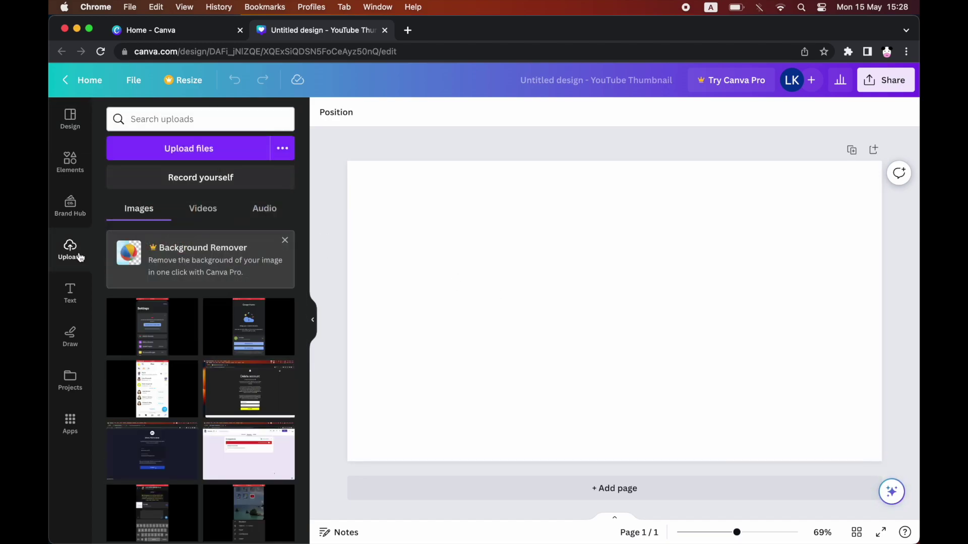
pyautogui.click(249, 154)
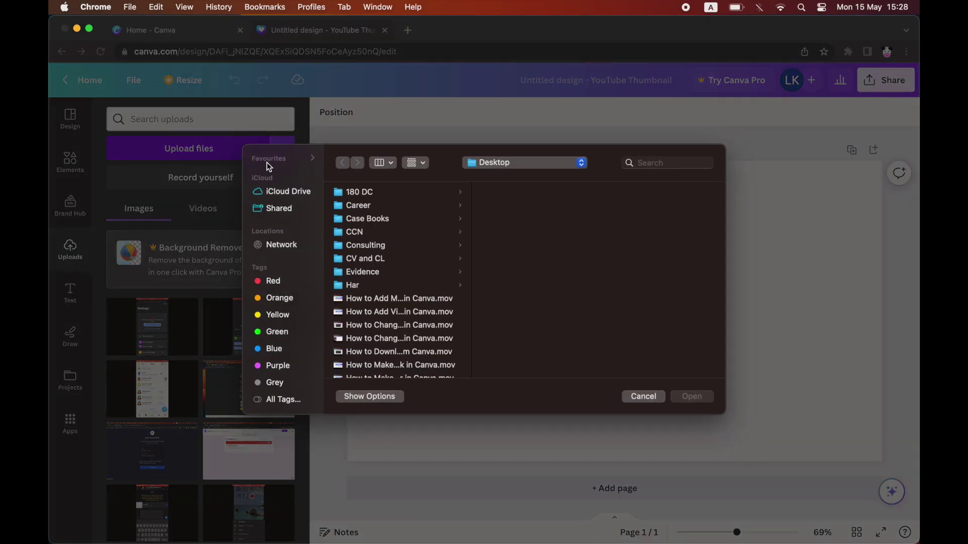
pyautogui.scroll(-10, 399, 332)
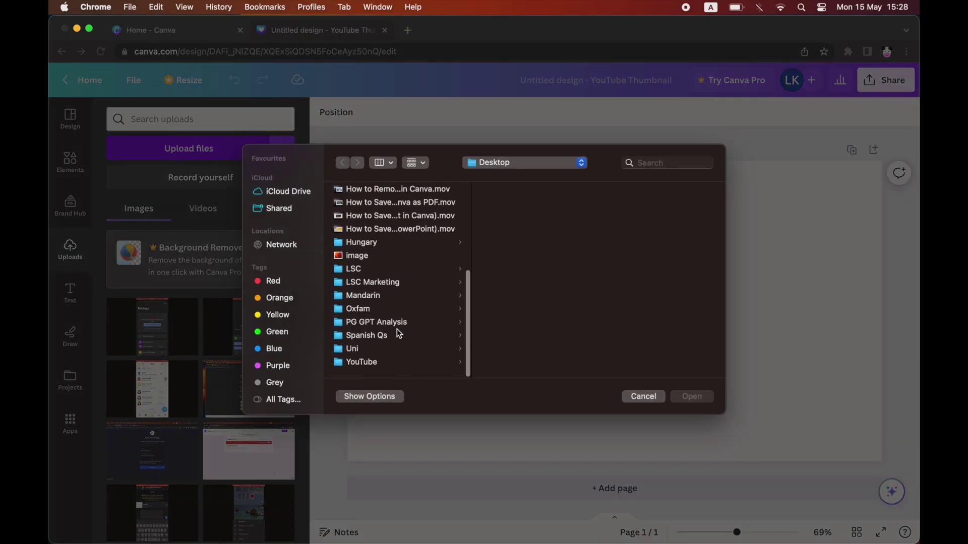
pyautogui.click(375, 261)
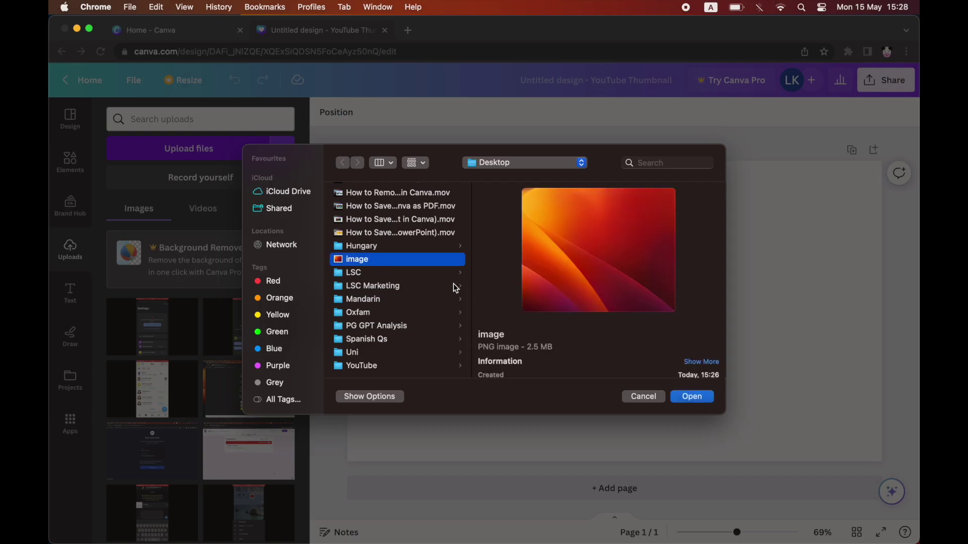
pyautogui.click(695, 396)
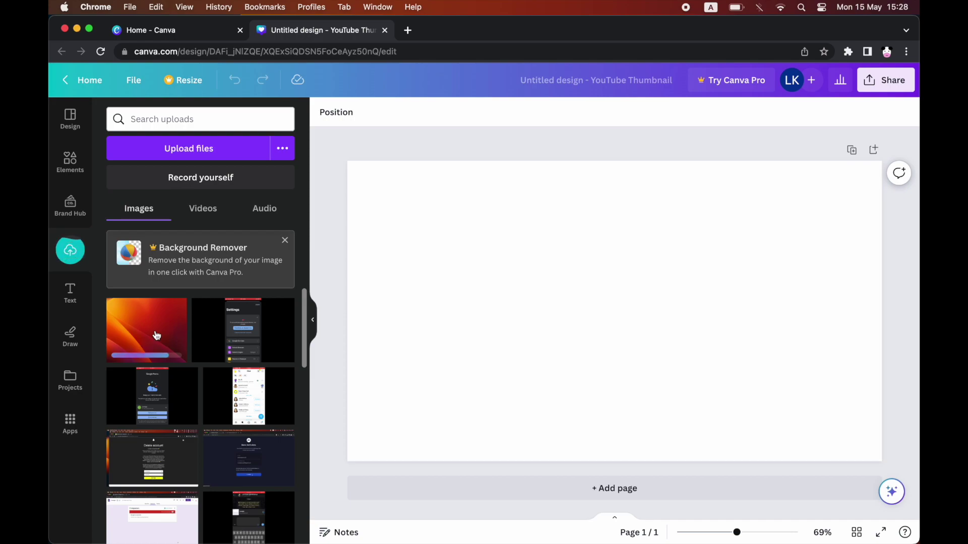
# Drag the uploaded orange-red image onto the thumbnail page, then undo the placement
pyautogui.moveTo(151, 335); pyautogui.dragTo(489, 244)
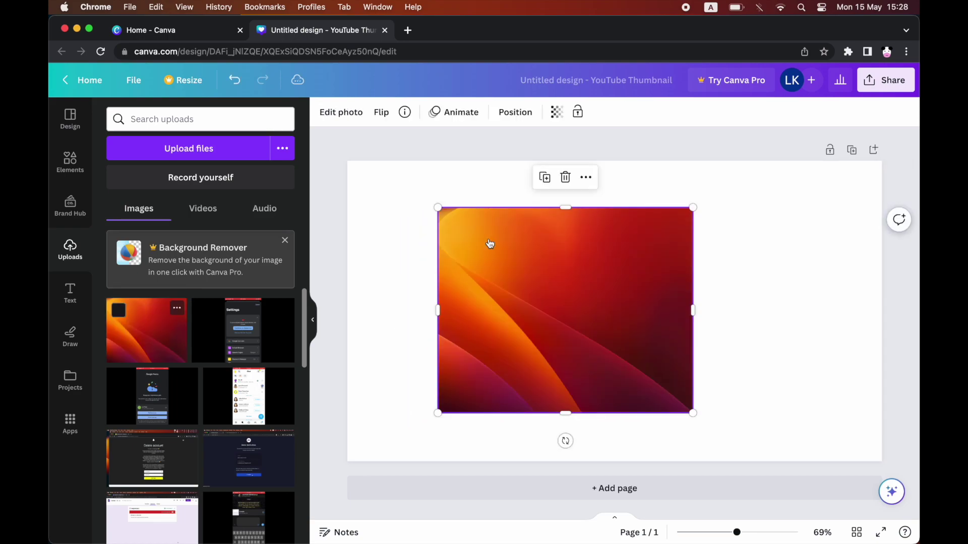
pyautogui.click(235, 80)
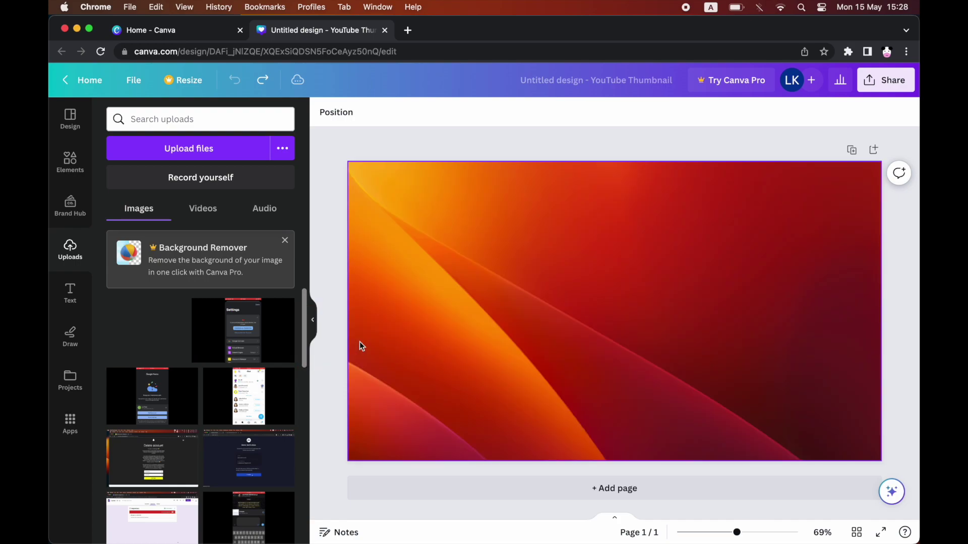
# Undo the background placement and add the orange-red image as a normal image
pyautogui.moveTo(170, 339); pyautogui.dragTo(366, 346)
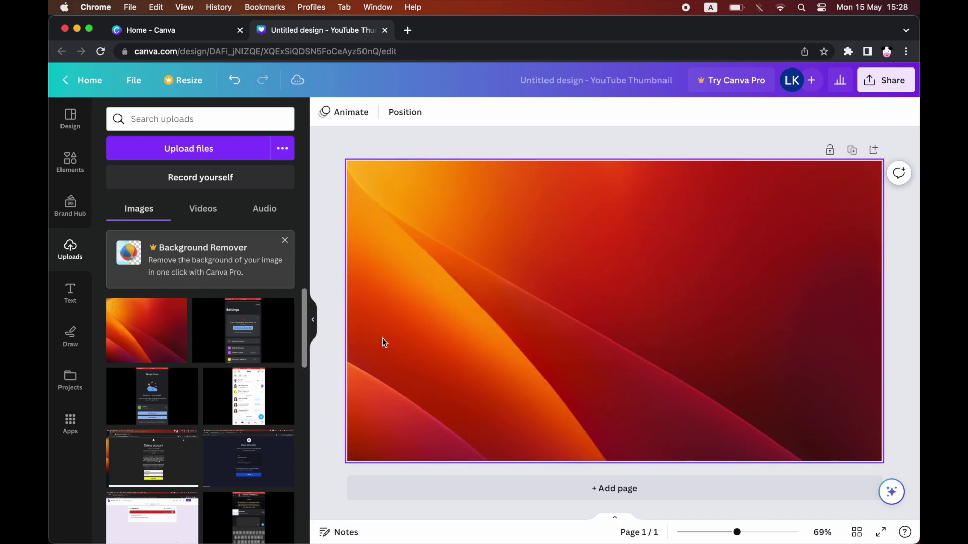
pyautogui.click(234, 79)
pyautogui.moveTo(151, 333)
pyautogui.mouseDown()
pyautogui.moveTo(456, 268)
pyautogui.moveTo(456, 209)
pyautogui.mouseUp()
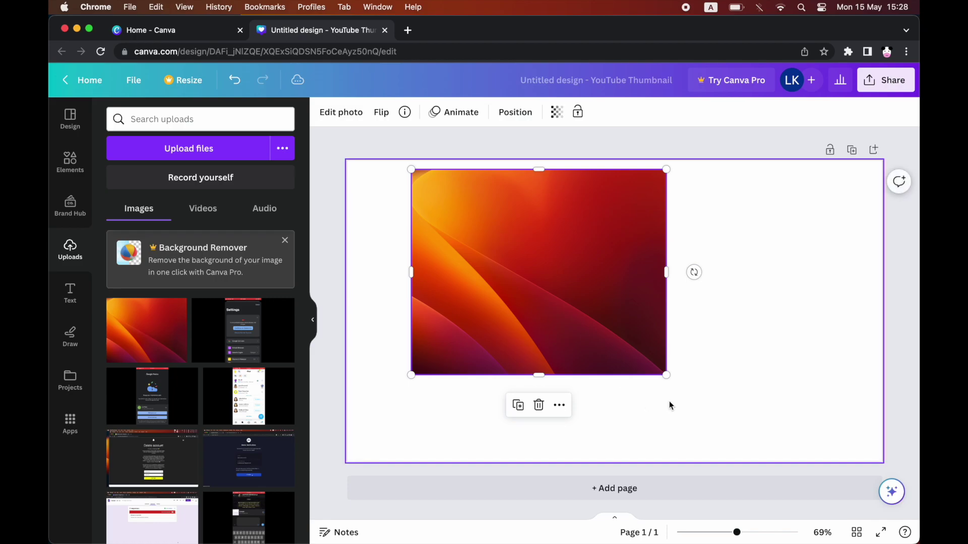
# Move the image to the page's top-left and enlarge it to the full thumbnail width
pyautogui.moveTo(628, 340)
pyautogui.mouseDown()
pyautogui.moveTo(567, 313)
pyautogui.moveTo(564, 331)
pyautogui.mouseUp()
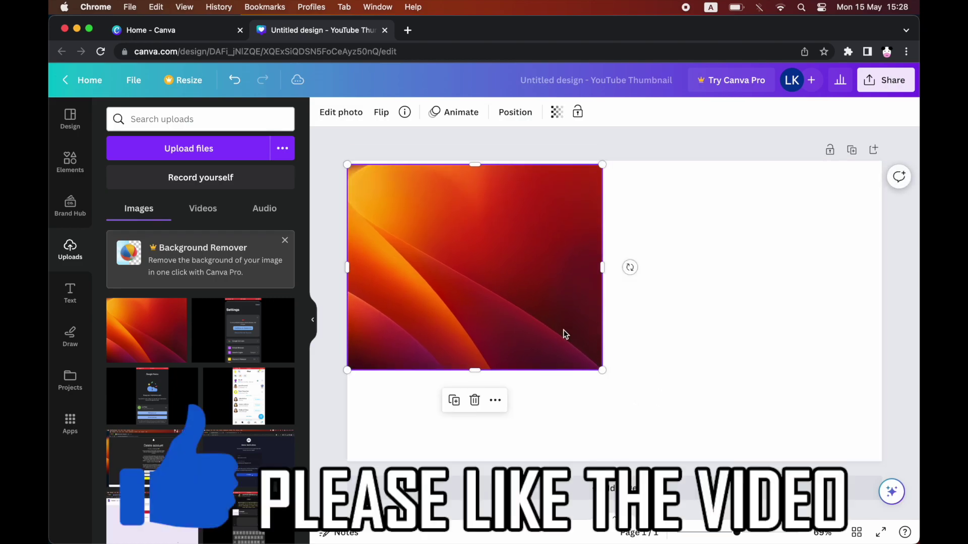
pyautogui.moveTo(600, 366); pyautogui.dragTo(882, 521)
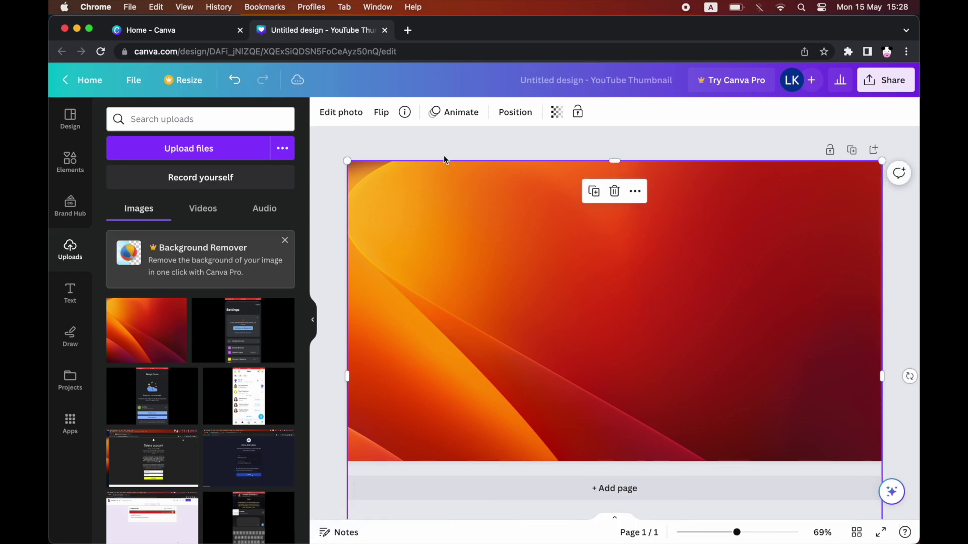
pyautogui.click(355, 116)
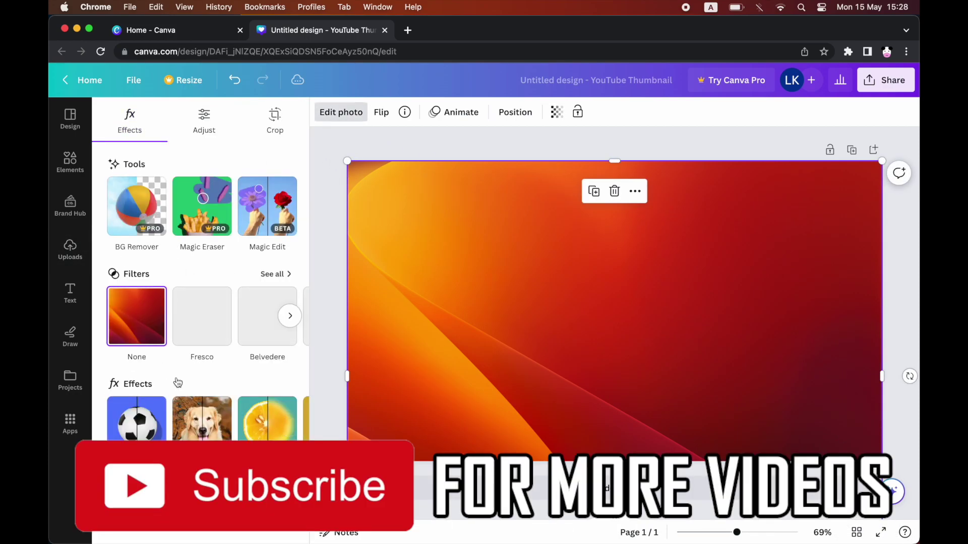